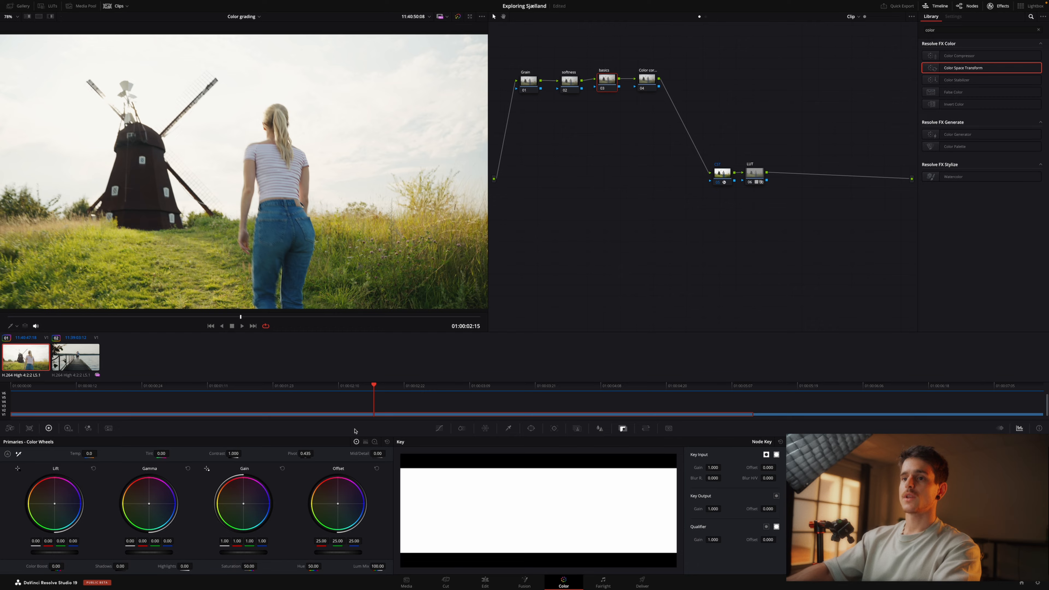
- On the basics node, set Highlights to -21.50, Contrast to 1.312, Gain to 0.78 and Shadows to 57
{"action": "left_click", "coordinate": [1020, 428]}
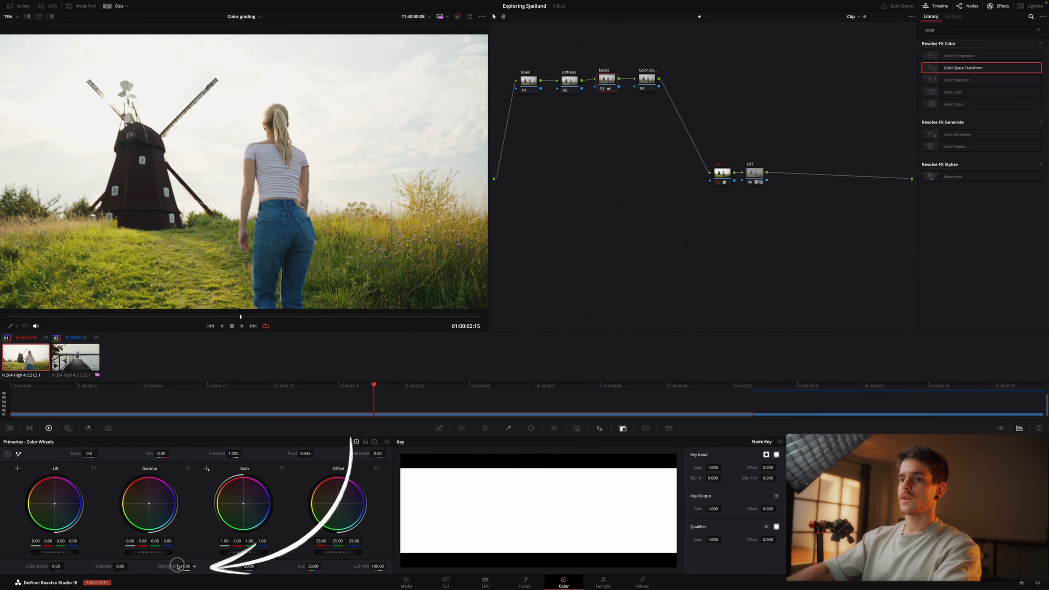
{"action": "left_click_drag", "start_coordinate": [173, 567], "coordinate": [186, 567]}
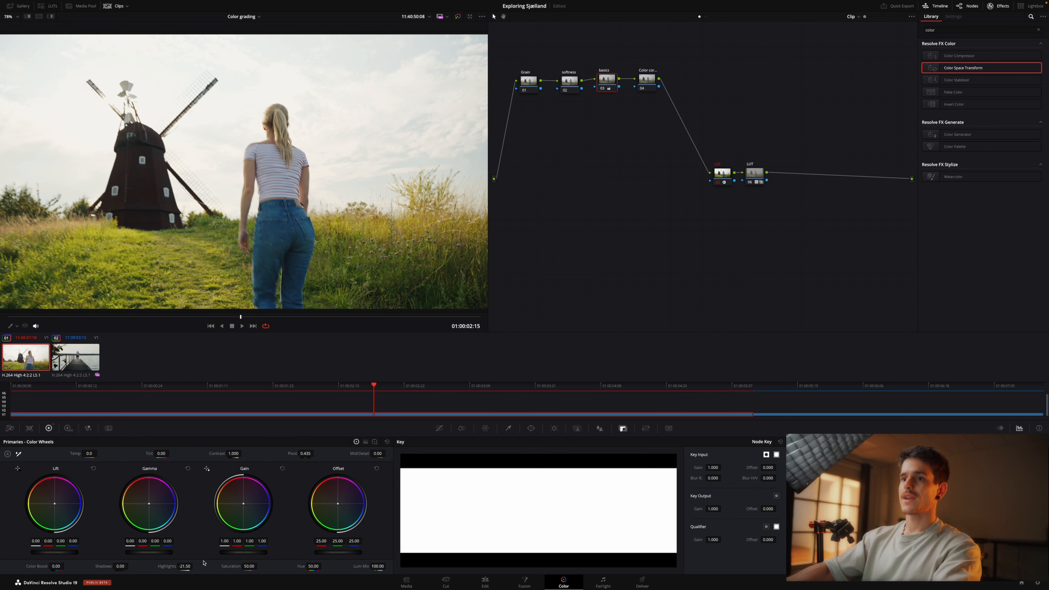
{"action": "left_click_drag", "start_coordinate": [235, 454], "coordinate": [282, 445]}
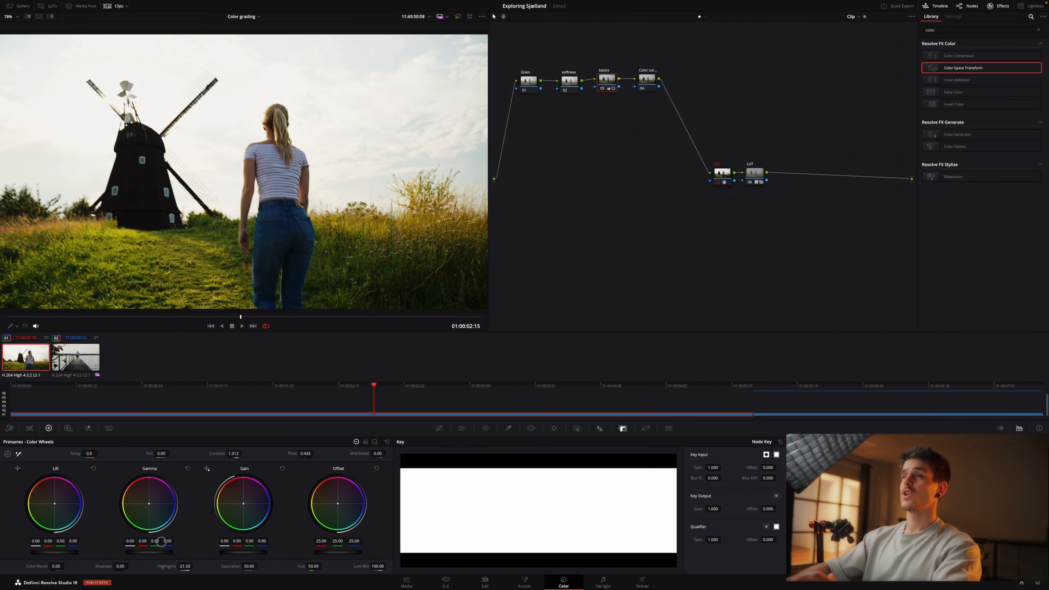
{"action": "left_click_drag", "start_coordinate": [161, 541], "coordinate": [120, 542]}
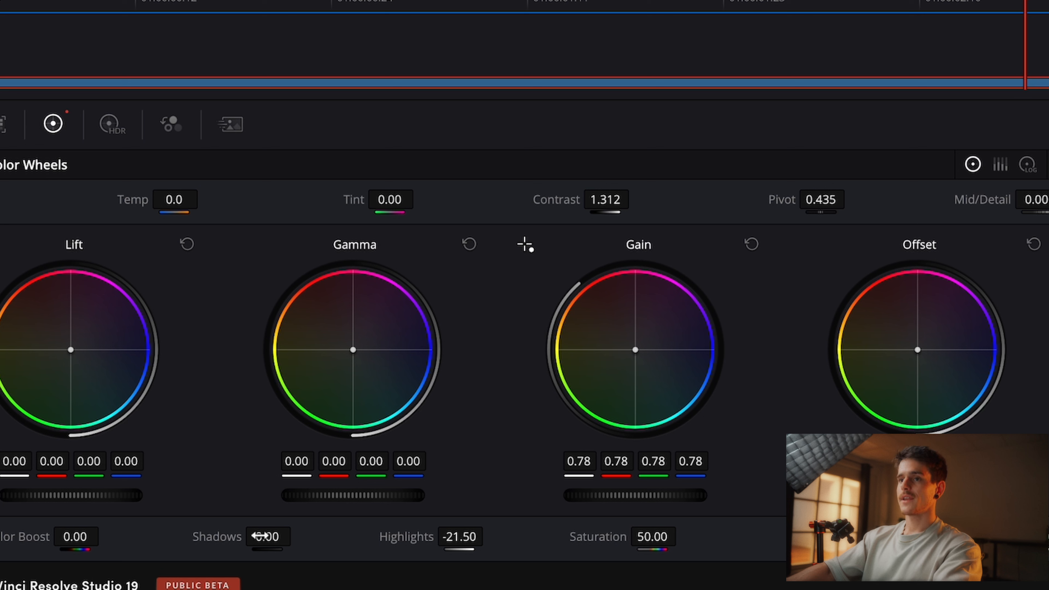
{"action": "left_click_drag", "start_coordinate": [258, 536], "coordinate": [368, 529]}
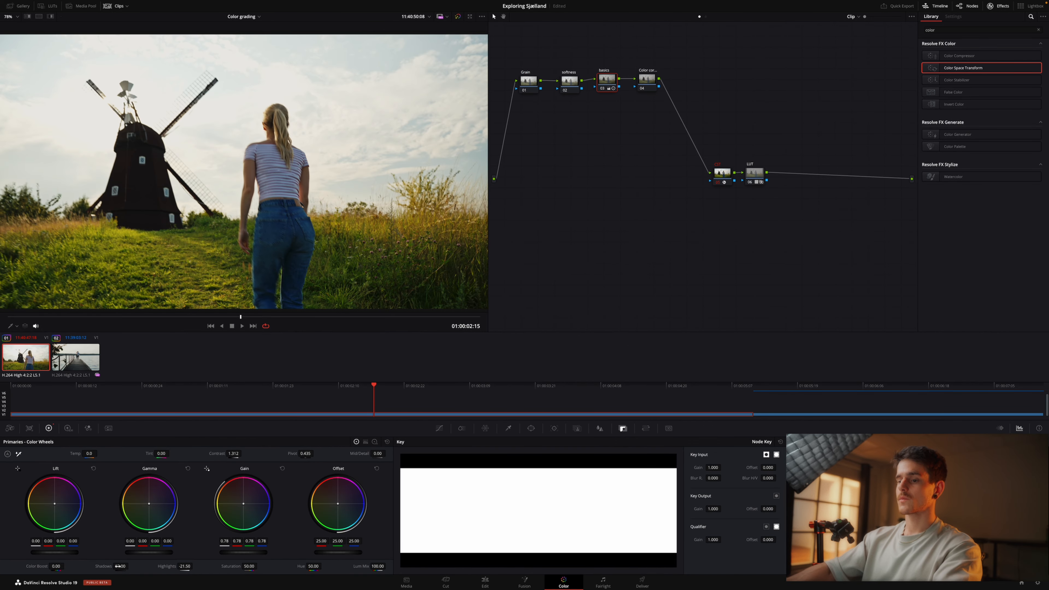
- Lower the Log wheels' Highlights to -0.18 and set Temp to -10 on the basics node
{"action": "left_click", "coordinate": [375, 441]}
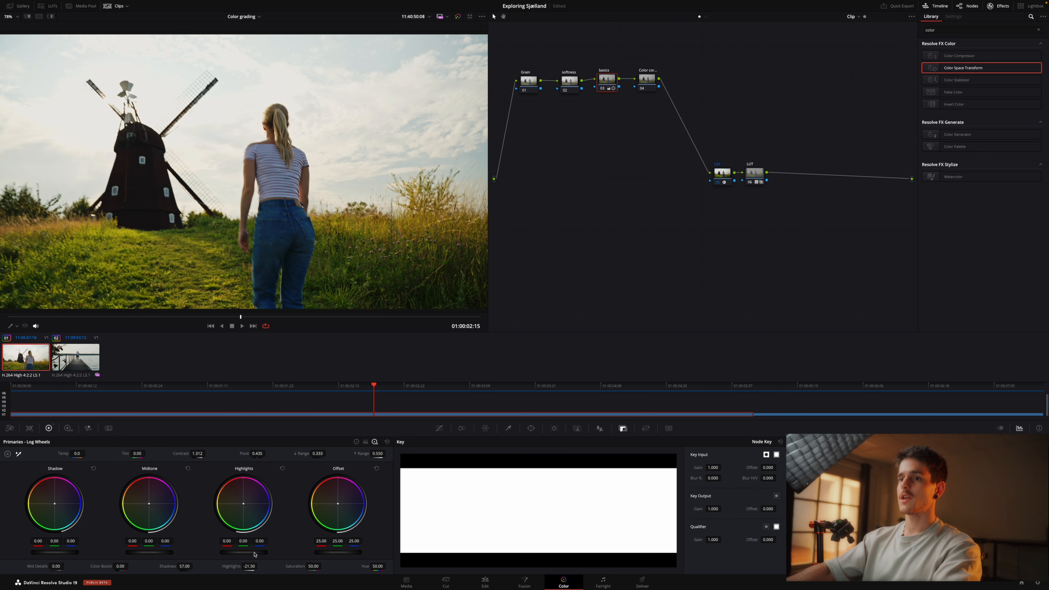
{"action": "left_click_drag", "start_coordinate": [254, 552], "coordinate": [193, 545]}
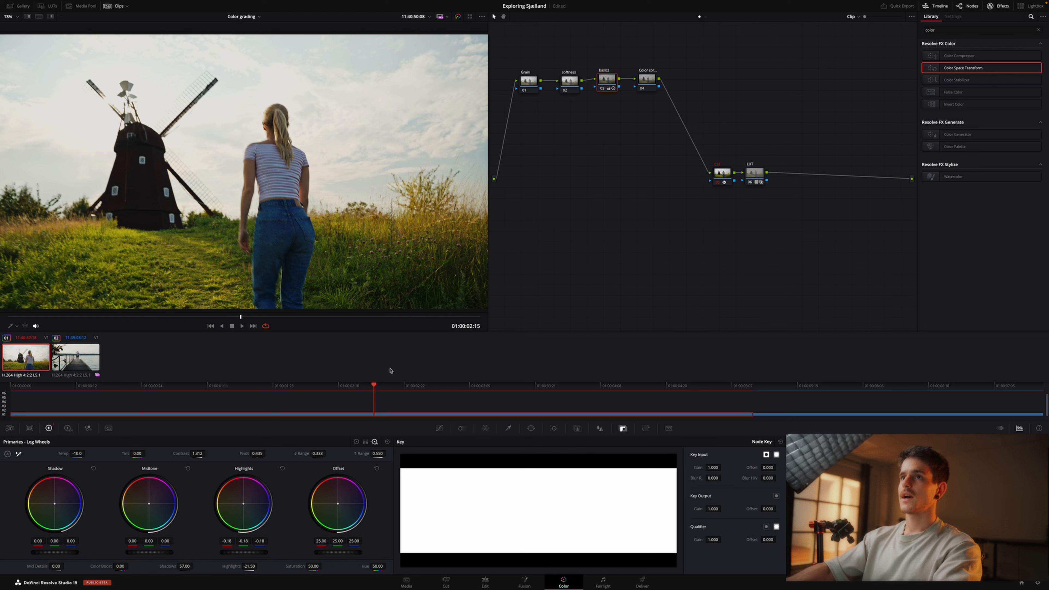
- Disable and re-enable all nodes together to compare the ungraded and graded shot
{"action": "left_click_drag", "start_coordinate": [803, 47], "coordinate": [495, 248]}
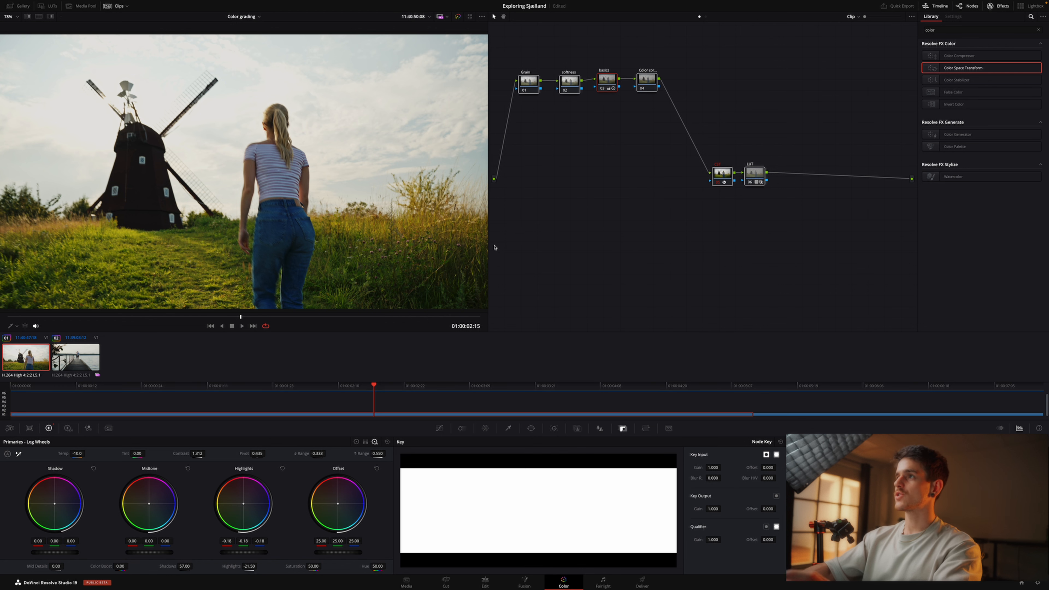
{"action": "key", "text": "super+d"}
{"action": "key", "text": "super+d"}
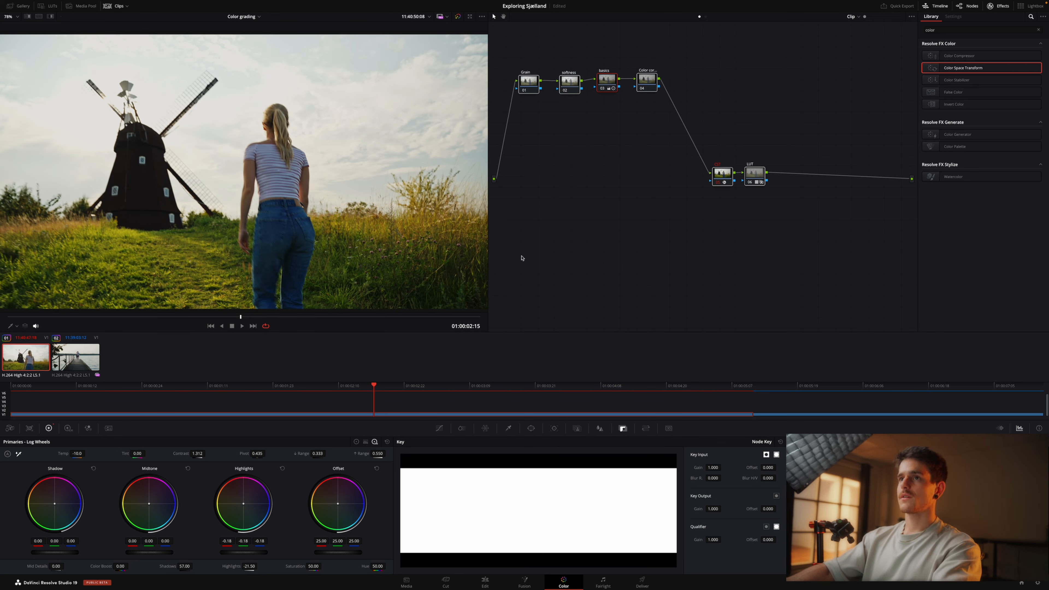
{"action": "left_click", "coordinate": [544, 152]}
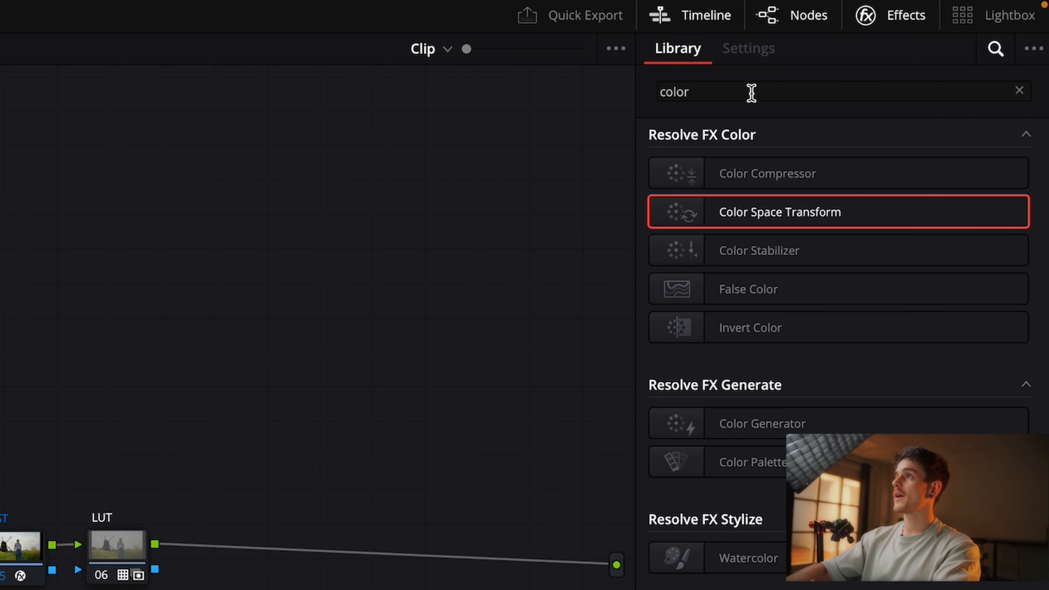
- Search the effects library for grain, apply Film Grain to the Grain node and keep the 16mm preset
{"action": "left_click", "coordinate": [954, 30]}
{"action": "key", "text": "BackSpace"}
{"action": "key", "text": "BackSpace"}
{"action": "key", "text": "BackSpace"}
{"action": "key", "text": "BackSpace"}
{"action": "key", "text": "BackSpace"}
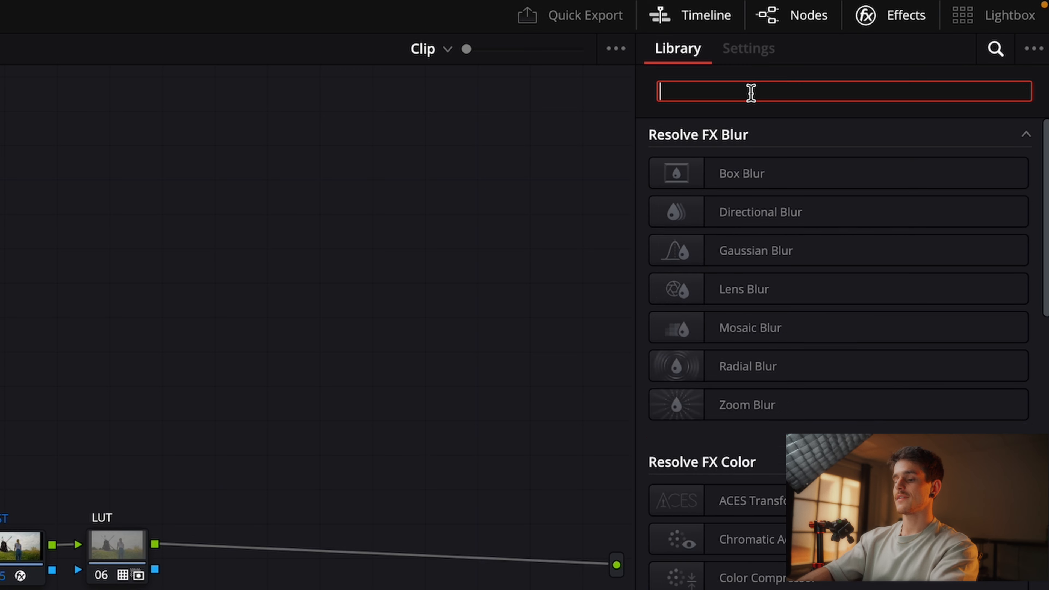
{"action": "type", "text": "grain"}
{"action": "left_click_drag", "start_coordinate": [752, 179], "coordinate": [529, 85]}
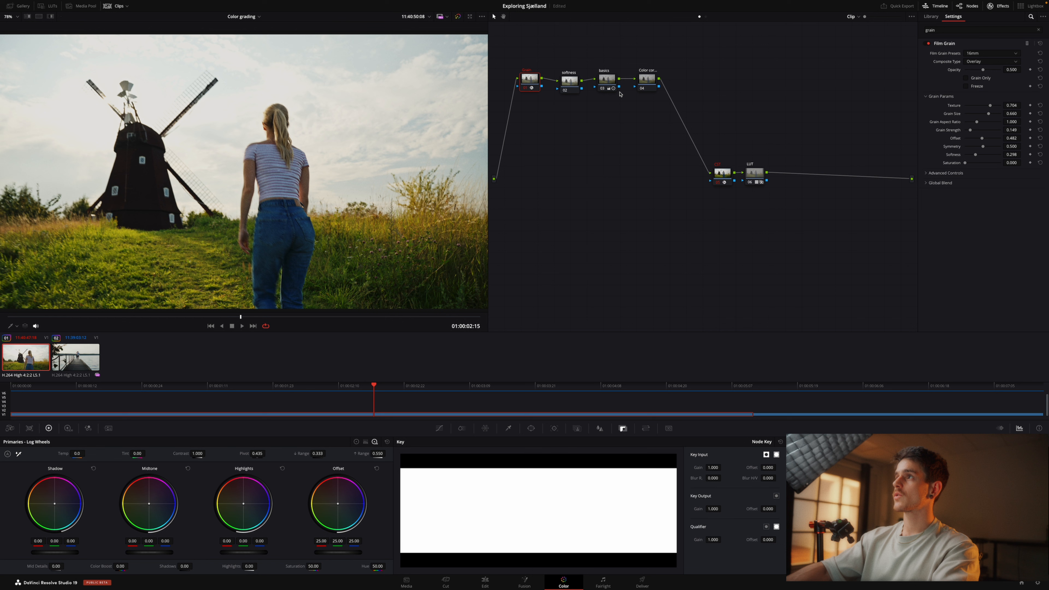
{"action": "left_click", "coordinate": [981, 54]}
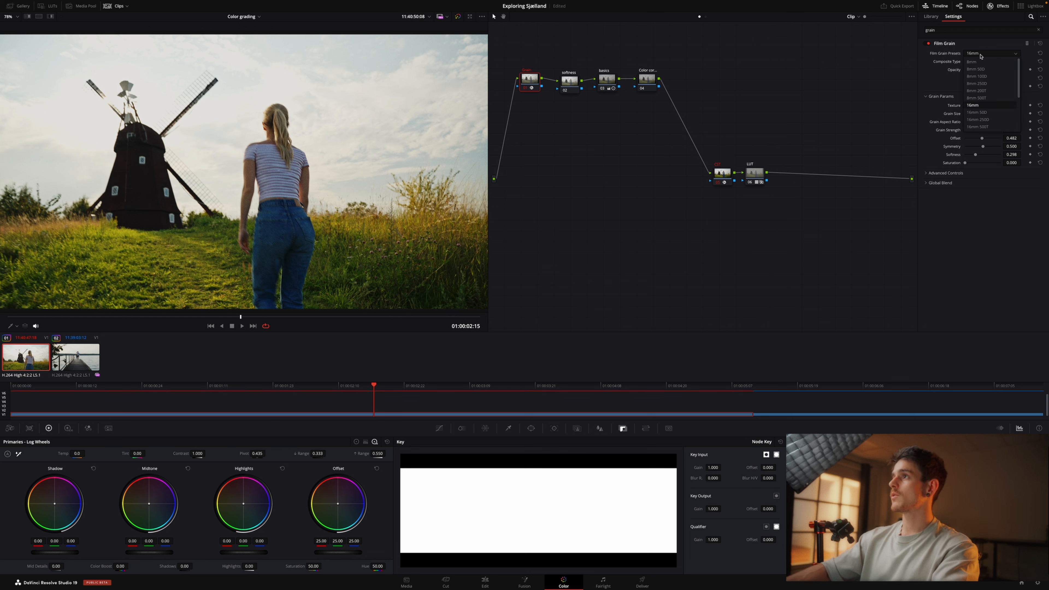
{"action": "left_click", "coordinate": [981, 55]}
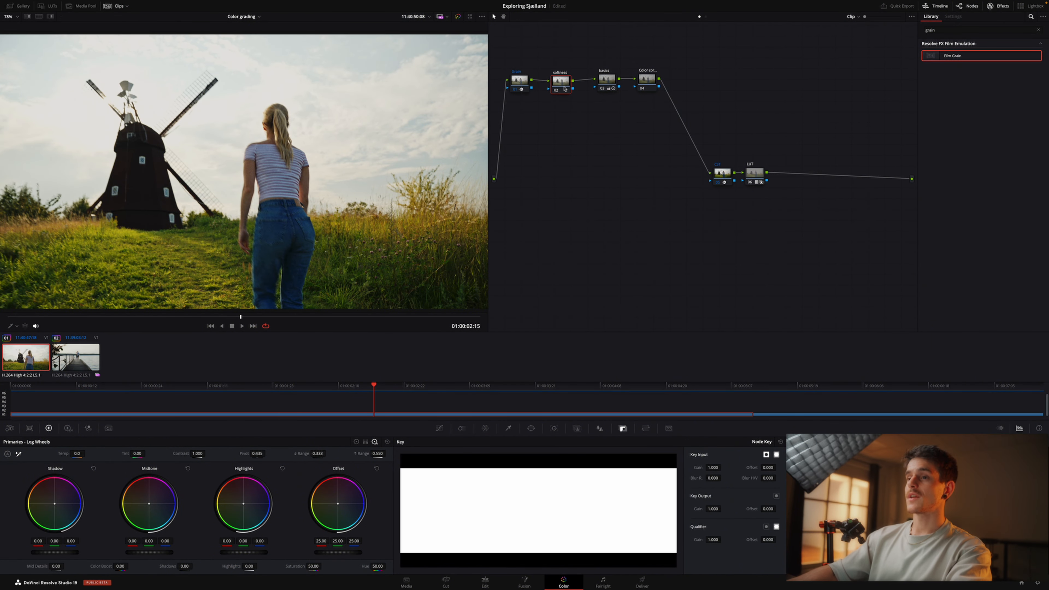
- Set Mid/Detail to -80 on the softness node using the primary color wheels
{"action": "left_click_drag", "start_coordinate": [563, 90], "coordinate": [566, 85]}
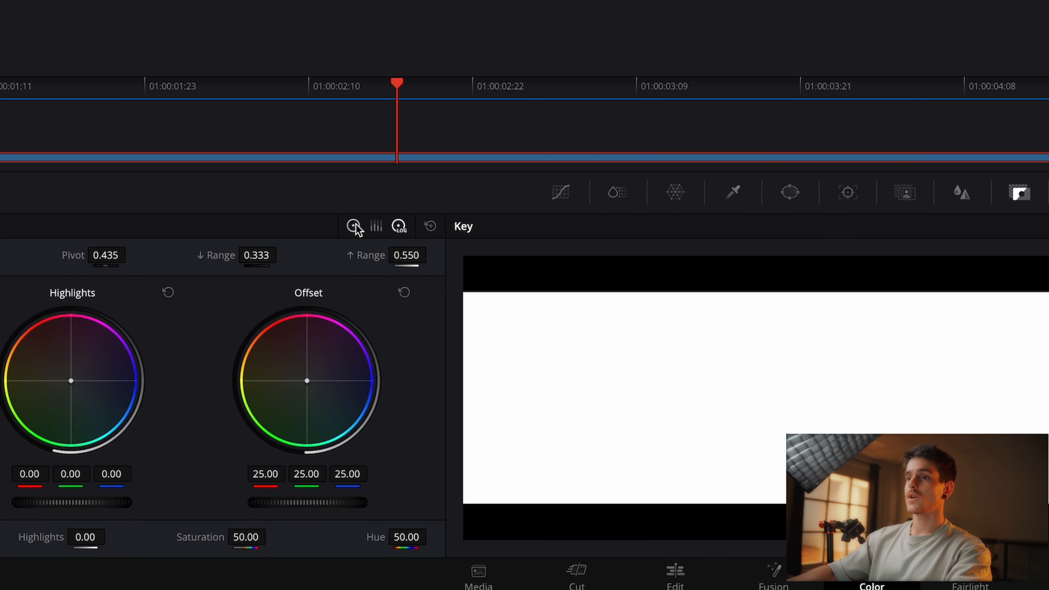
{"action": "left_click", "coordinate": [356, 442]}
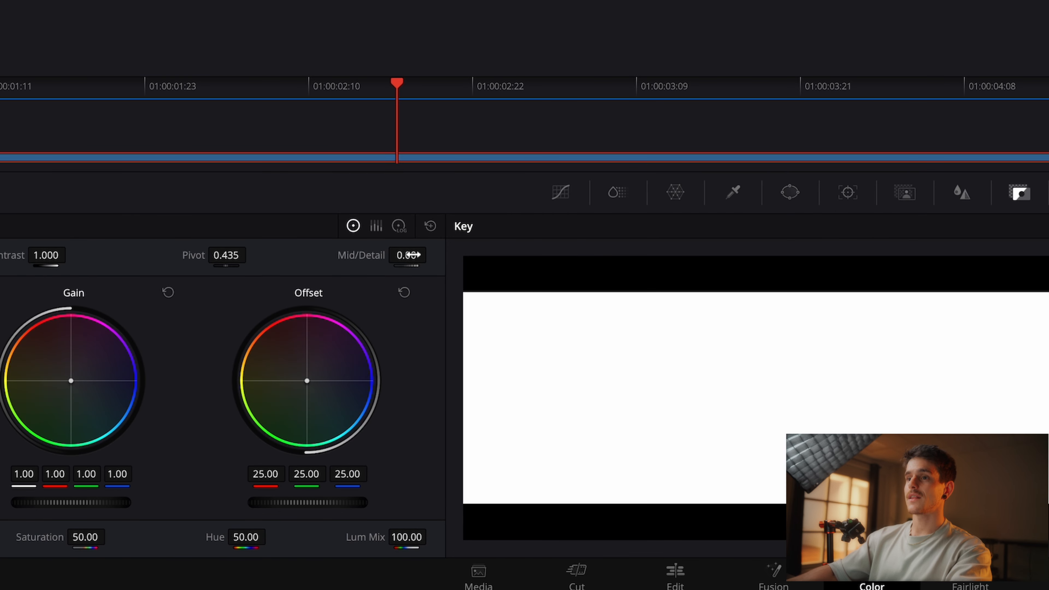
{"action": "left_click_drag", "start_coordinate": [412, 258], "coordinate": [263, 248]}
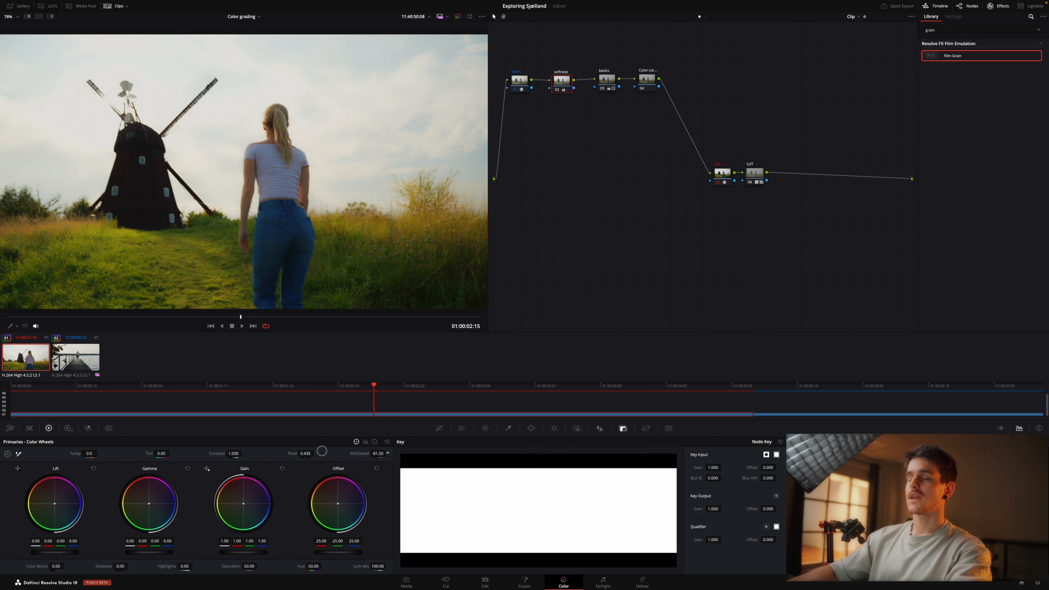
{"action": "left_click_drag", "start_coordinate": [322, 450], "coordinate": [323, 451]}
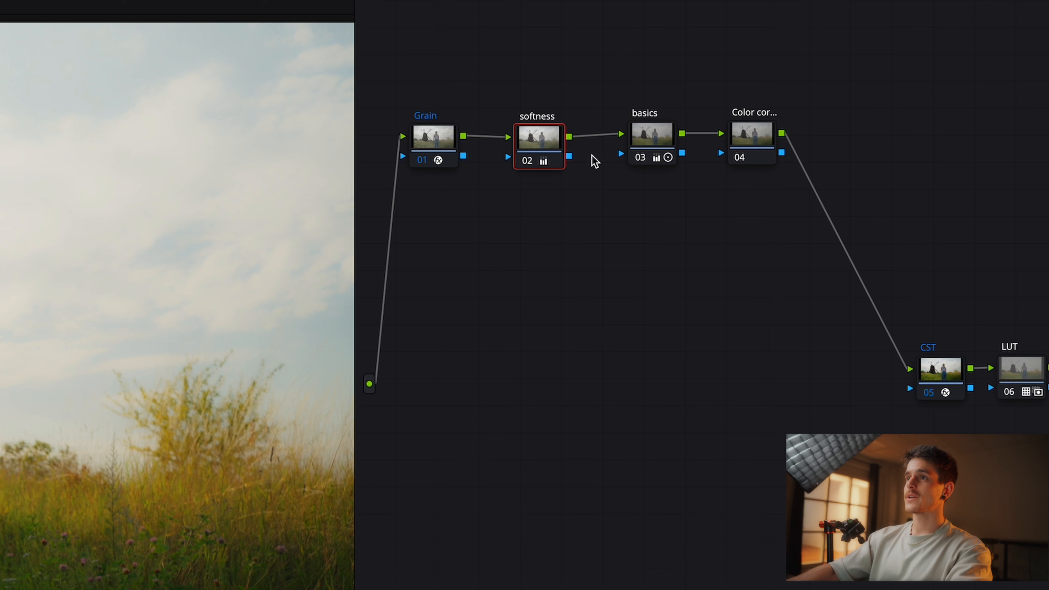
- Add the clip's matte to the softness node and place the matte node above the node chain
{"action": "right_click", "coordinate": [542, 145]}
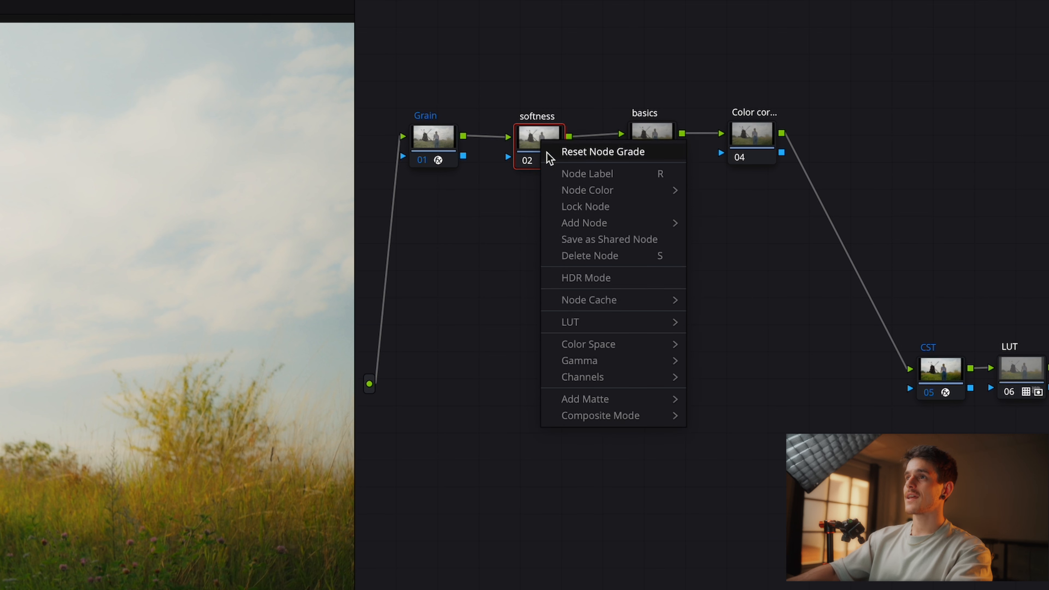
{"action": "mouse_move", "coordinate": [602, 399]}
{"action": "left_click", "coordinate": [731, 399]}
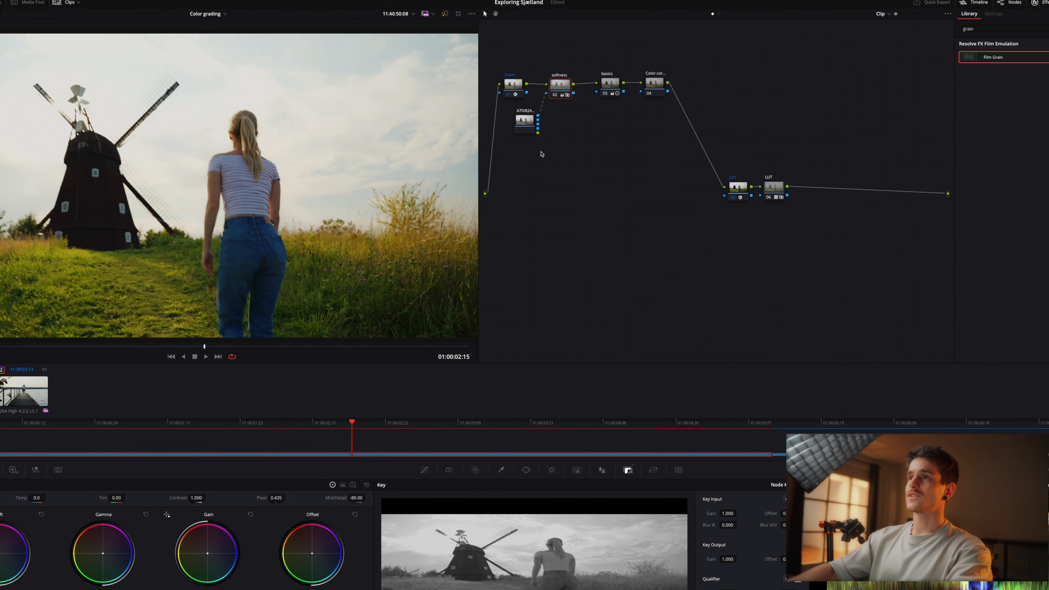
{"action": "left_click", "coordinate": [478, 209]}
{"action": "left_click_drag", "start_coordinate": [537, 109], "coordinate": [541, 50]}
- Switch the softness node off and on repeatedly to compare the image with and without it
{"action": "left_click", "coordinate": [567, 82]}
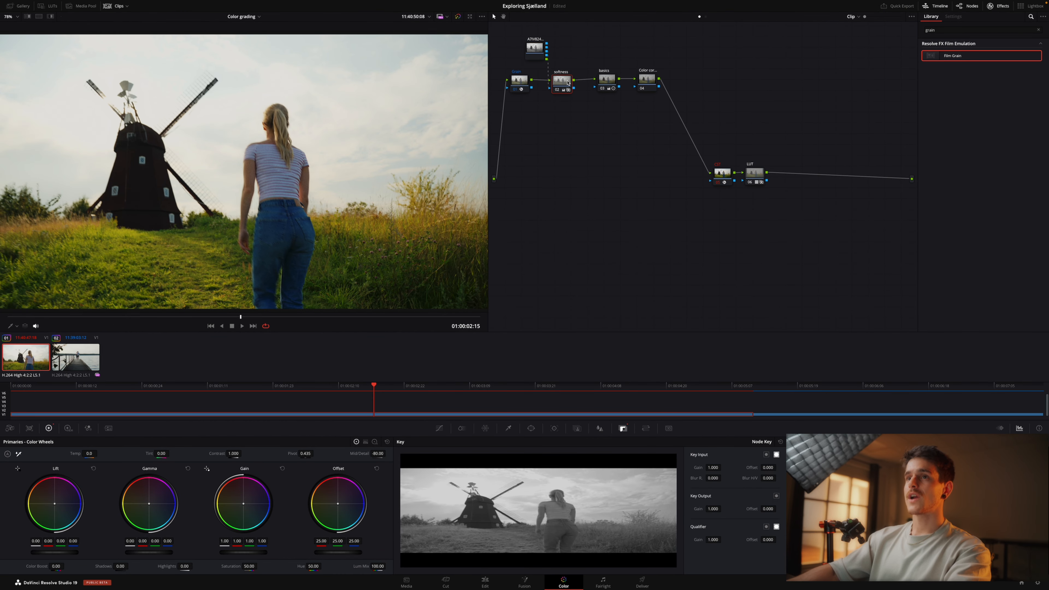
{"action": "key", "text": "ctrl+d"}
{"action": "key", "text": "ctrl+d"}
{"action": "key", "text": "ctrl+d"}
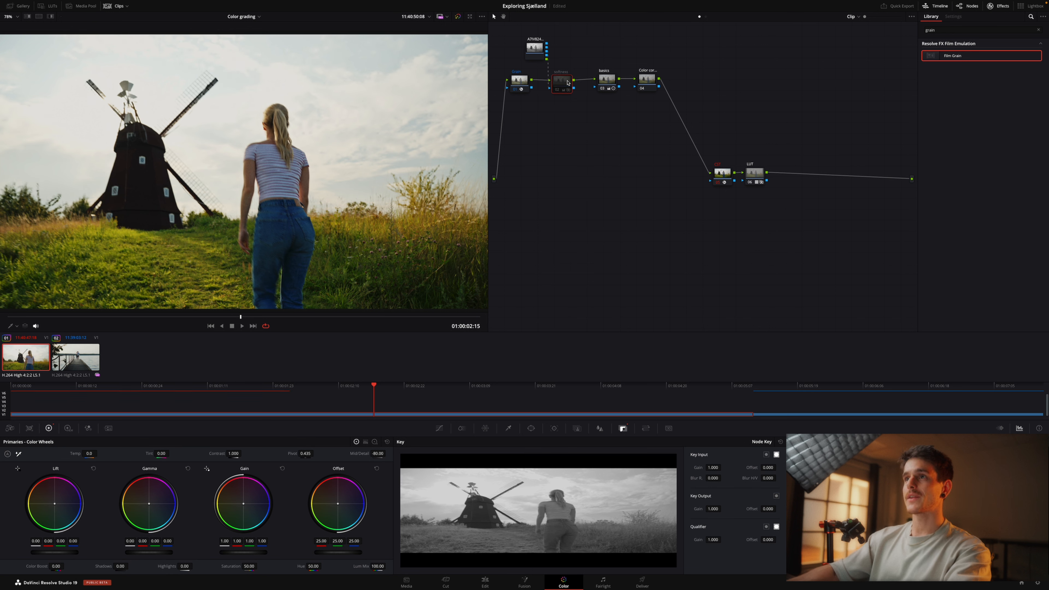
{"action": "key", "text": "ctrl+d"}
{"action": "key", "text": "ctrl+d"}
{"action": "key", "text": "ctrl+d"}
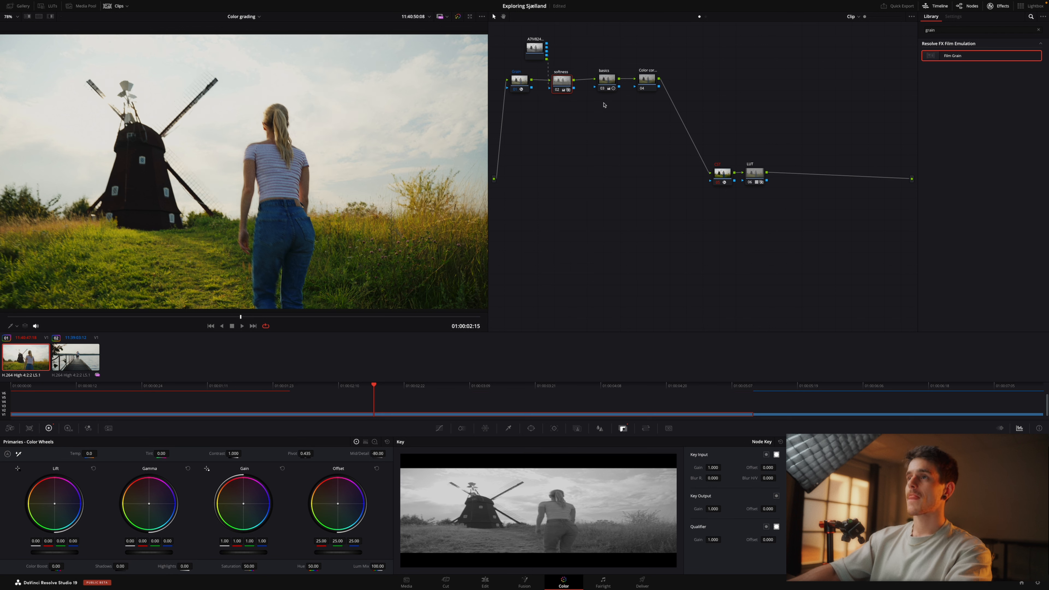
- On the color correction node, sample the grass for Hue Vs Hue, rotate its hue by -10.93 at input hue 323.09, and open Hue Vs Sat
{"action": "left_click", "coordinate": [644, 81]}
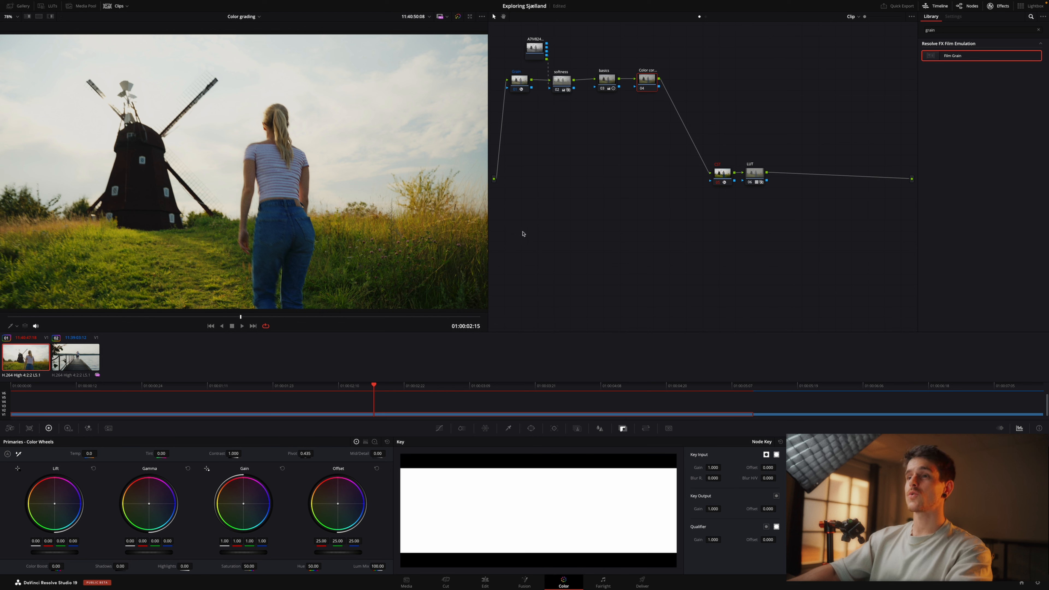
{"action": "left_click", "coordinate": [439, 428]}
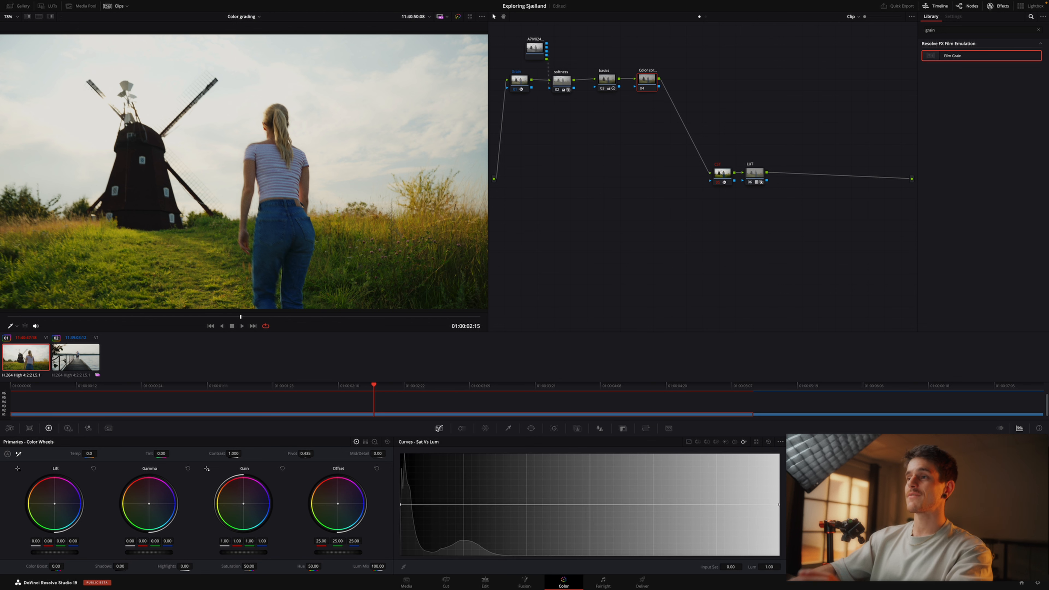
{"action": "left_click", "coordinate": [697, 442]}
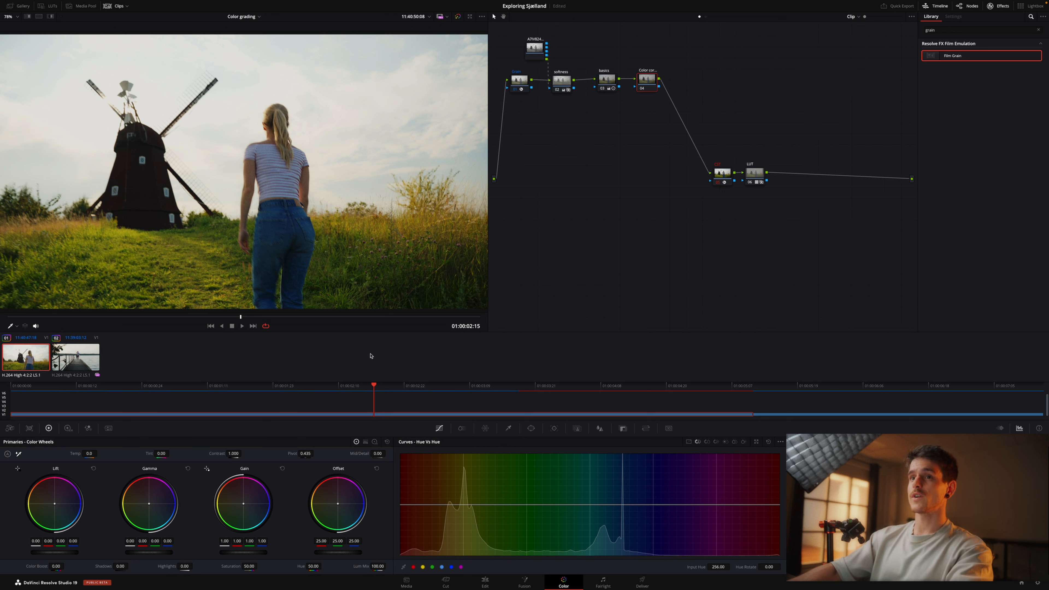
{"action": "left_click", "coordinate": [170, 269]}
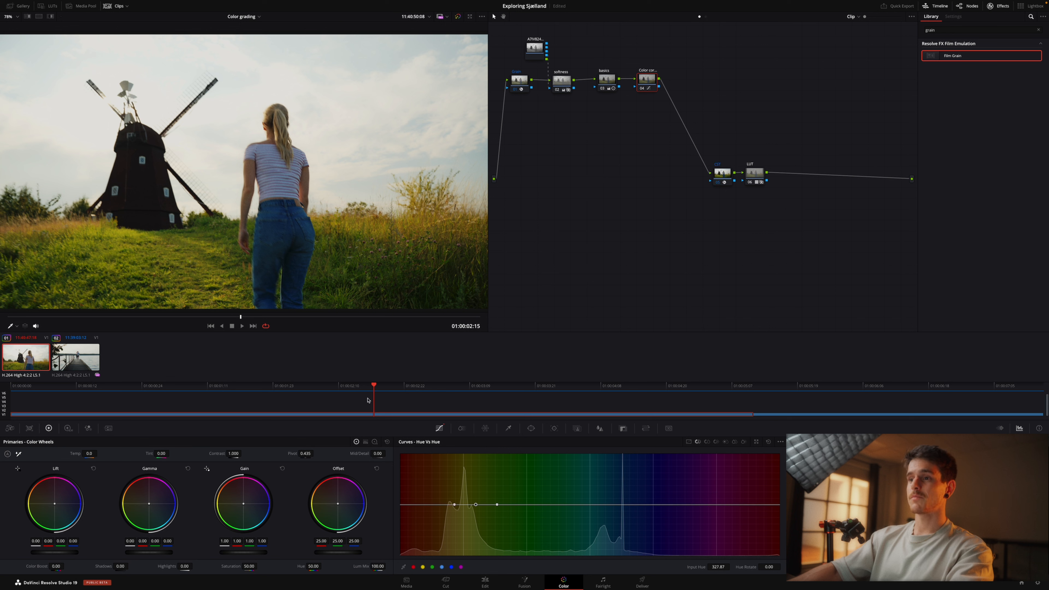
{"action": "left_click_drag", "start_coordinate": [476, 505], "coordinate": [475, 508]}
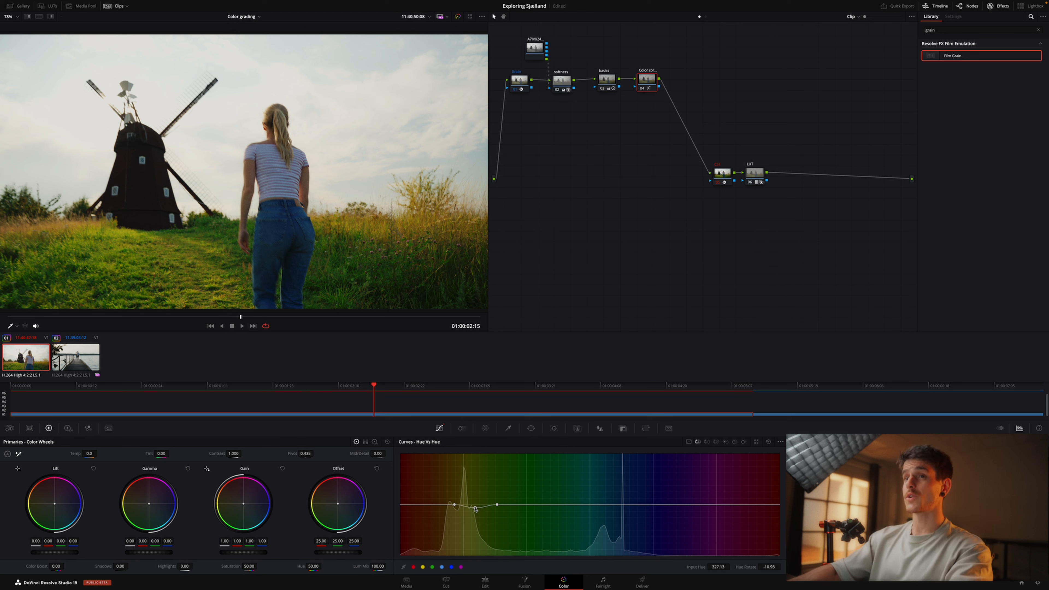
{"action": "mouse_move", "coordinate": [475, 509]}
{"action": "left_mouse_down"}
{"action": "mouse_move", "coordinate": [472, 549]}
{"action": "mouse_move", "coordinate": [474, 510]}
{"action": "mouse_move", "coordinate": [436, 504]}
{"action": "mouse_move", "coordinate": [472, 508]}
{"action": "left_mouse_up"}
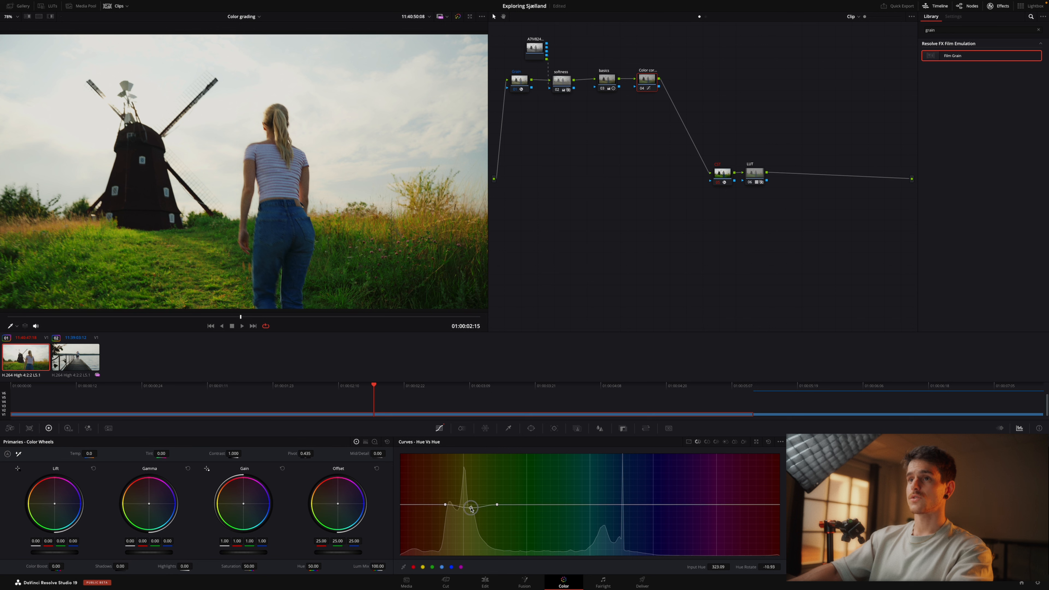
{"action": "left_click", "coordinate": [707, 443]}
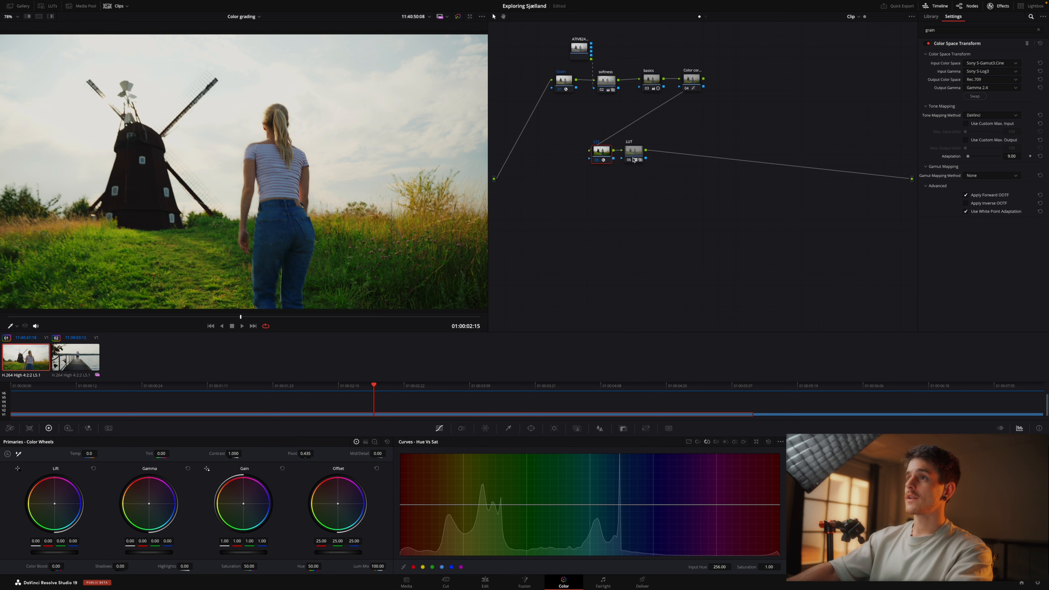
- Add two serial nodes after the LUT node, place them in a row below it and label them Halation and Glow
{"action": "left_click", "coordinate": [634, 160]}
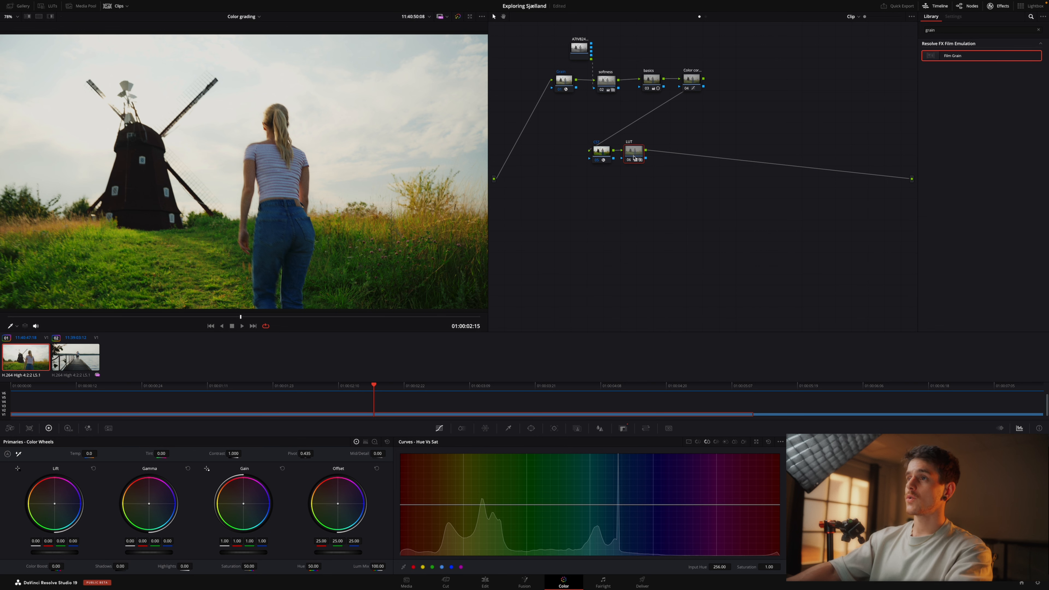
{"action": "key", "text": "alt+s"}
{"action": "key", "text": "alt+s"}
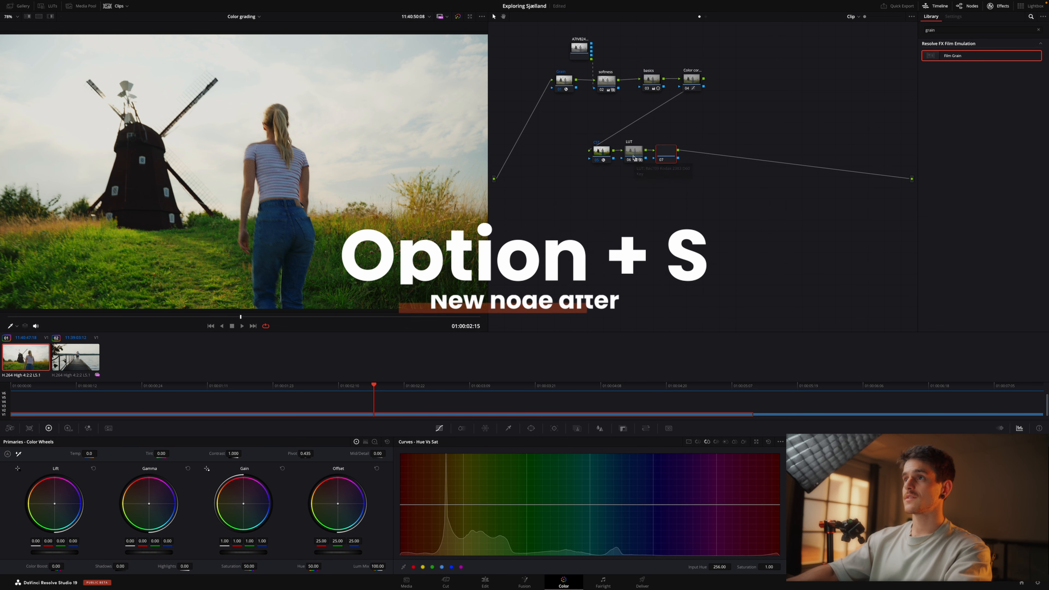
{"action": "left_click_drag", "start_coordinate": [711, 127], "coordinate": [667, 159]}
{"action": "left_click_drag", "start_coordinate": [665, 158], "coordinate": [554, 237]}
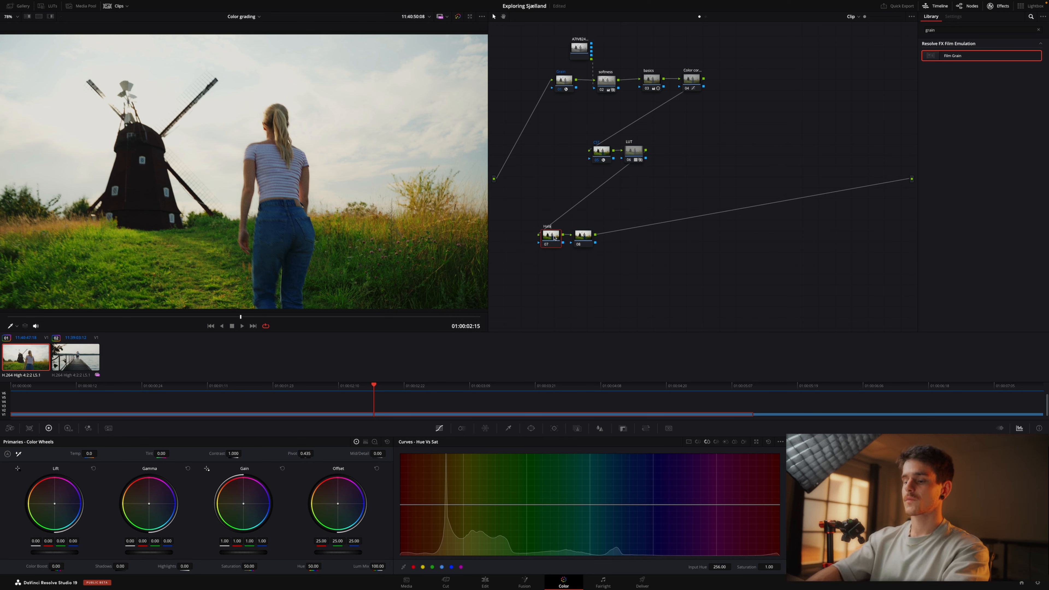
{"action": "left_click", "coordinate": [582, 241]}
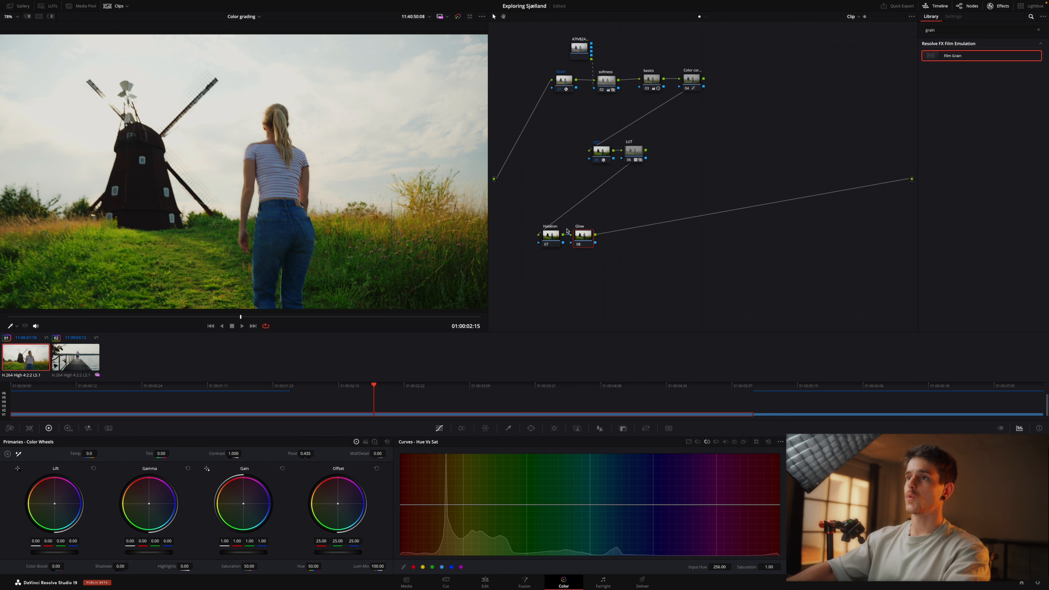
{"action": "left_click", "coordinate": [546, 238]}
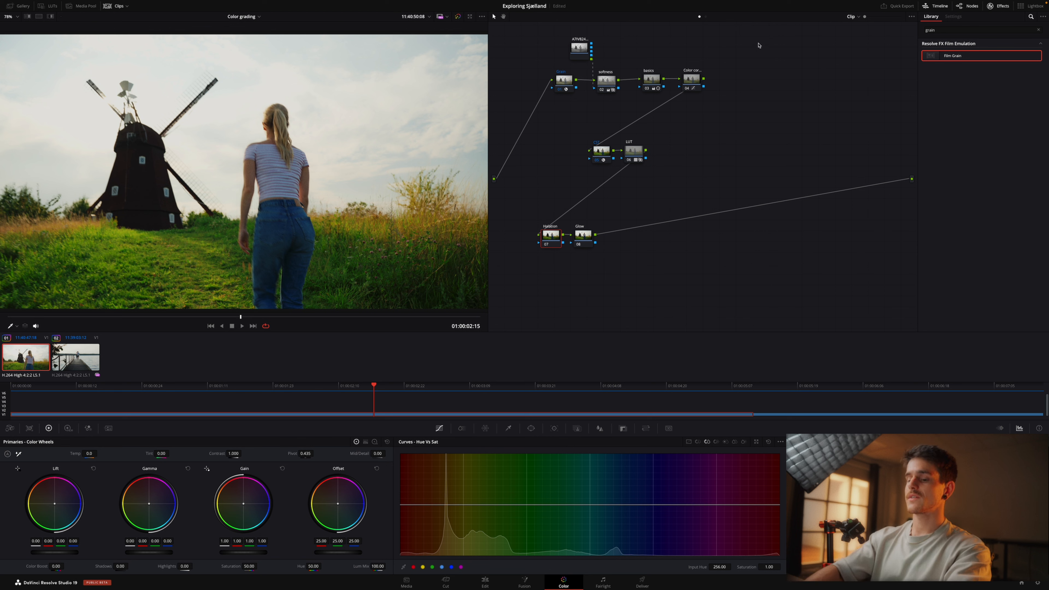
- Find the Halation effect by searching the effects library for "hal" and apply it to the Halation node
{"action": "left_click", "coordinate": [978, 30]}
{"action": "key", "text": "ctrl+a"}
{"action": "type", "text": "hal"}
{"action": "left_click_drag", "start_coordinate": [950, 55], "coordinate": [548, 240]}
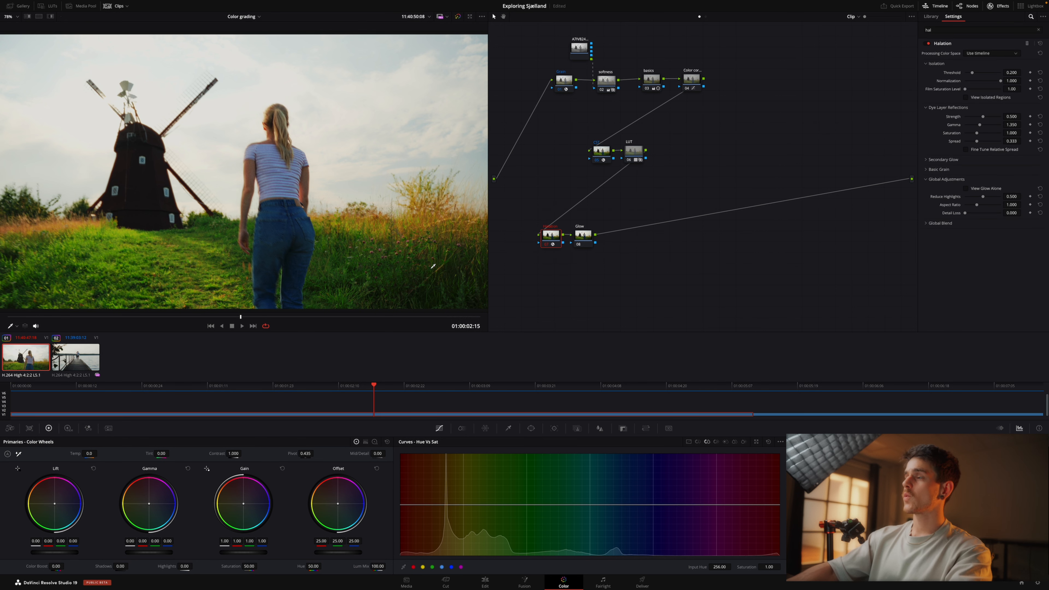
- Set the halation's threshold to 0.292 and normalization to 0.652, with dye layer strength 0.431 and gamma 1.665
{"action": "left_click_drag", "start_coordinate": [1011, 82], "coordinate": [923, 84]}
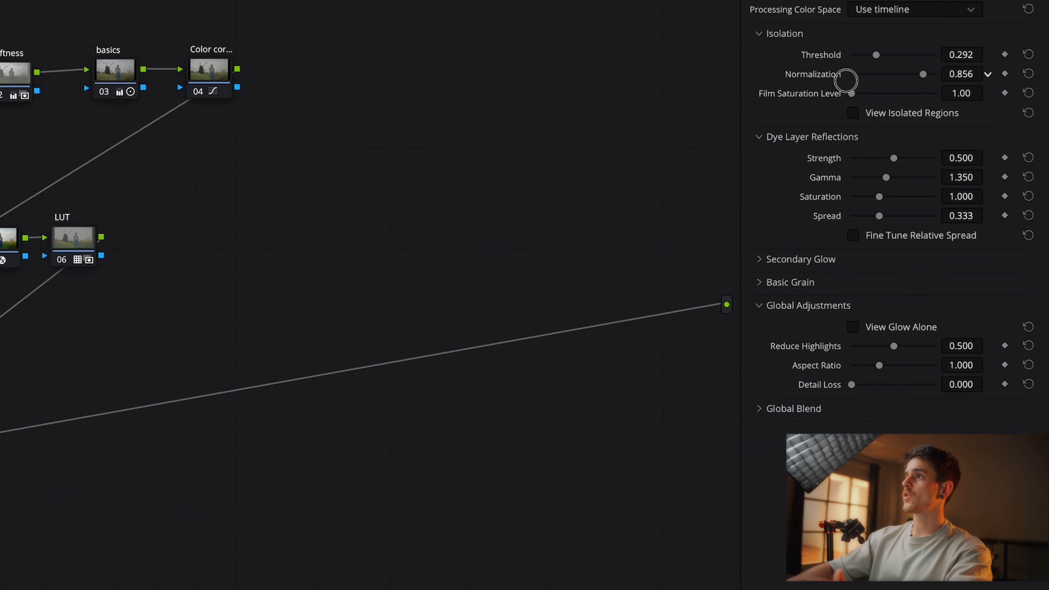
{"action": "left_click_drag", "start_coordinate": [753, 82], "coordinate": [691, 82]}
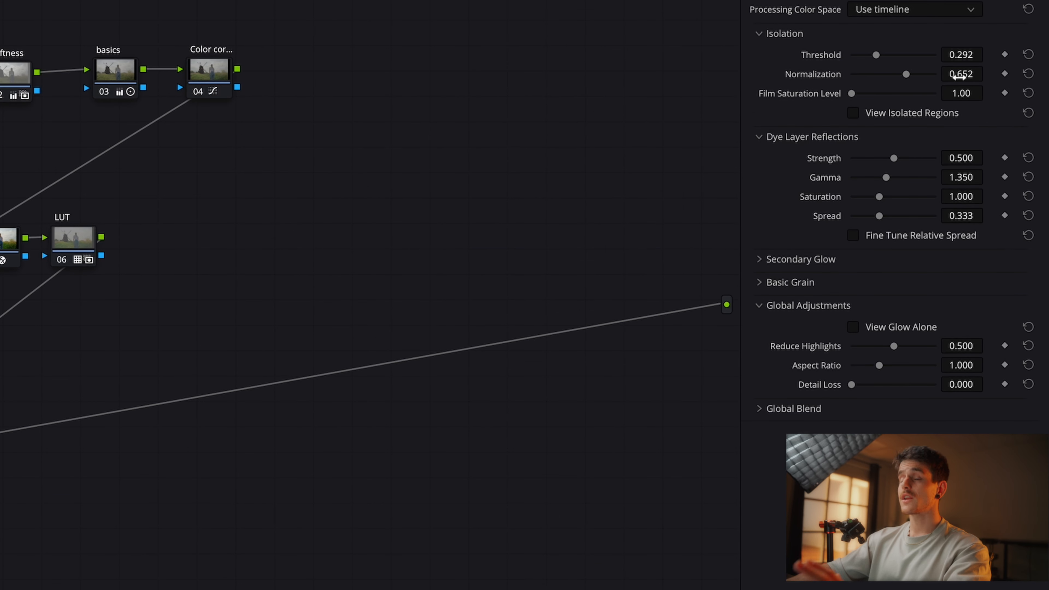
{"action": "left_click_drag", "start_coordinate": [893, 159], "coordinate": [888, 162]}
{"action": "left_click_drag", "start_coordinate": [967, 158], "coordinate": [987, 159]}
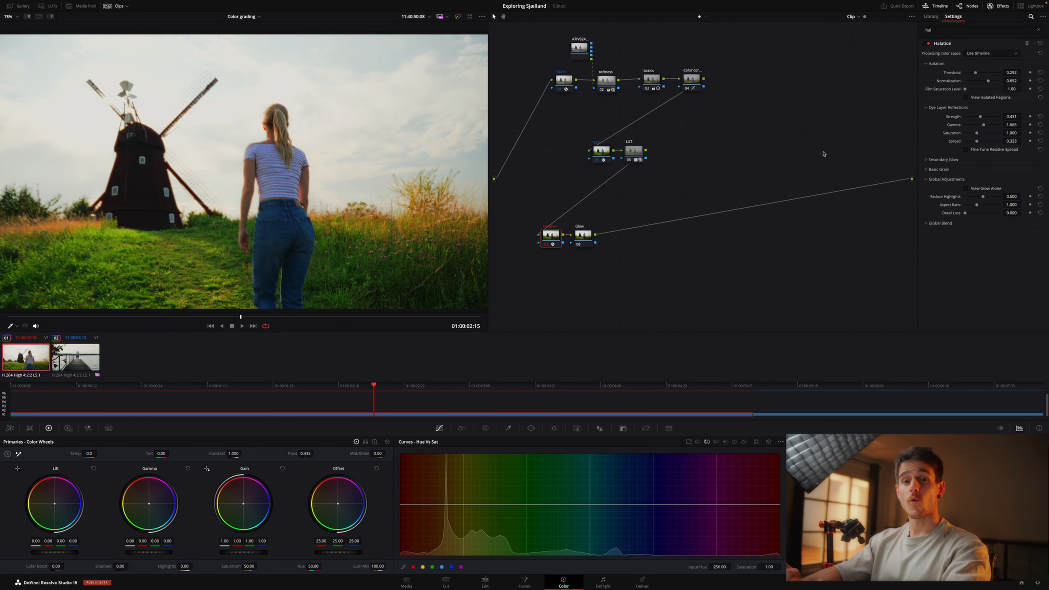
- Search the effects library for "glow" and apply the Glow effect to the Glow node
{"action": "left_click", "coordinate": [581, 238]}
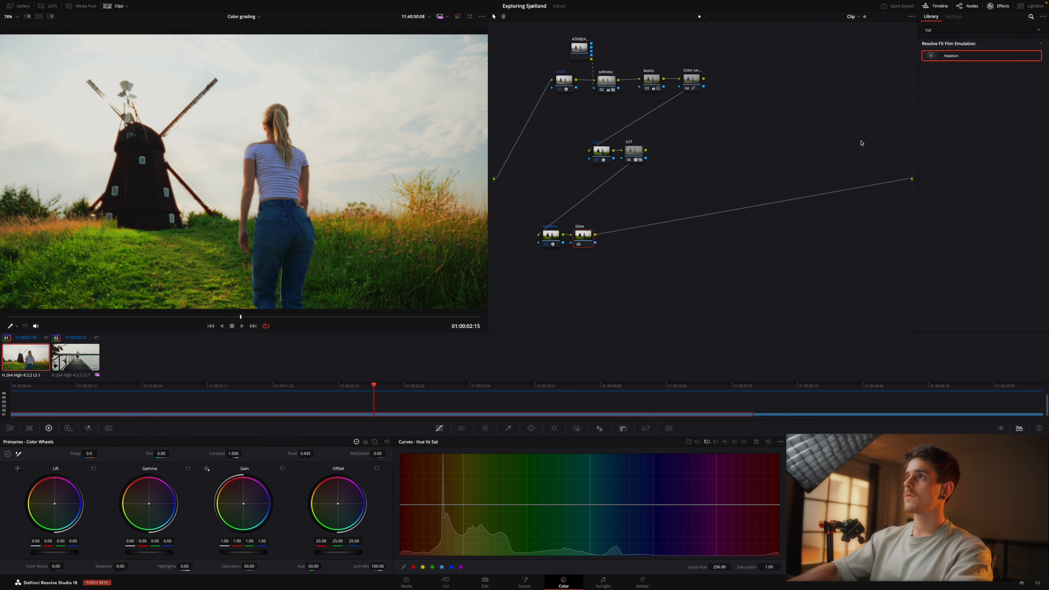
{"action": "triple_click", "coordinate": [971, 32]}
{"action": "type", "text": "glow"}
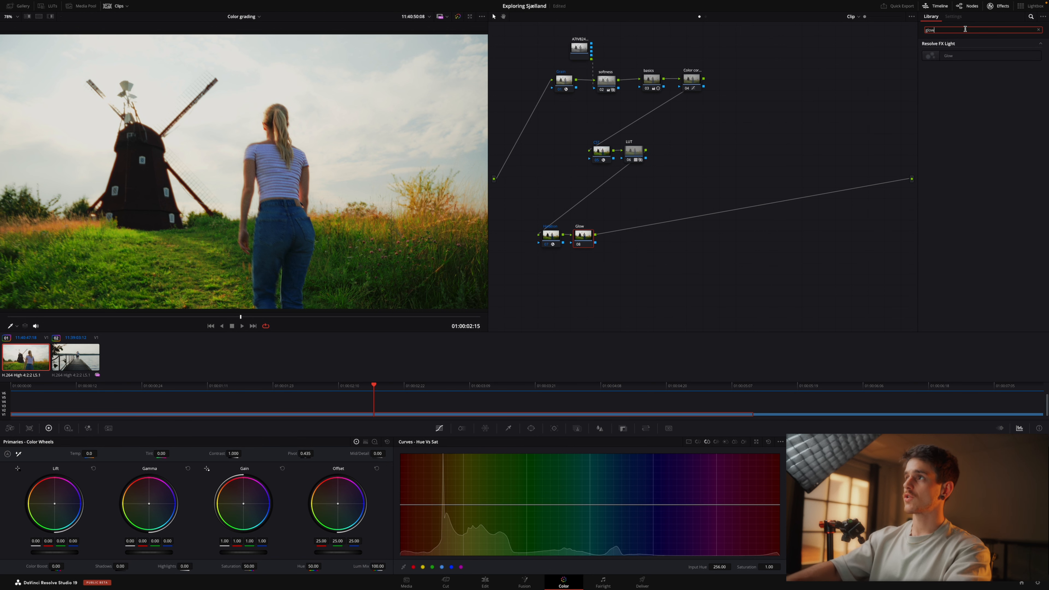
{"action": "left_click_drag", "start_coordinate": [980, 55], "coordinate": [583, 235]}
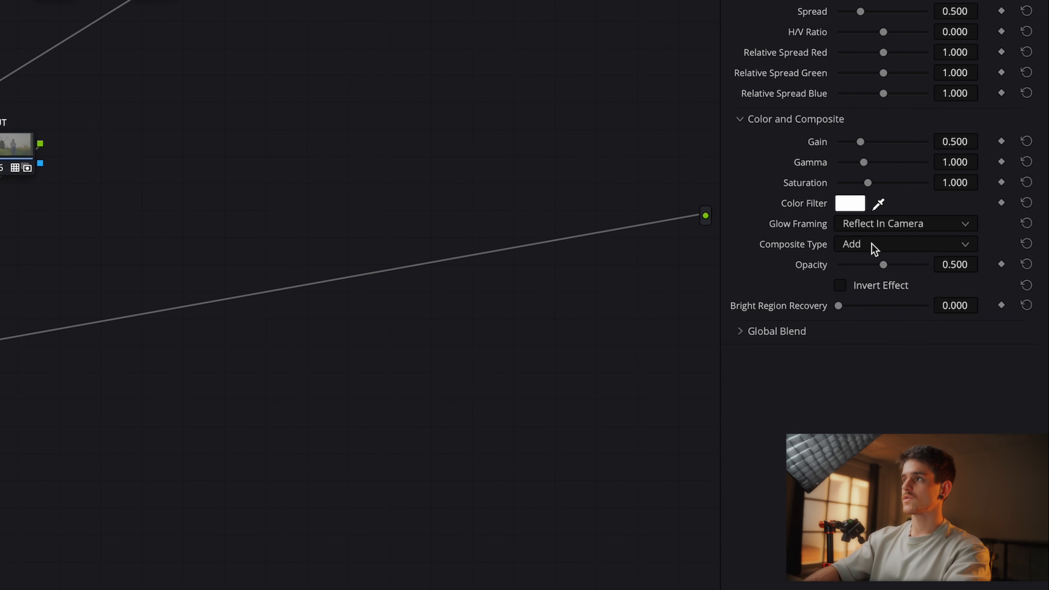
- Change the Glow effect's composite type to Screen
{"action": "left_click", "coordinate": [978, 189]}
{"action": "key", "text": "Down"}
{"action": "key", "text": "Down"}
{"action": "key", "text": "Down"}
{"action": "key", "text": "Down"}
{"action": "key", "text": "Return"}
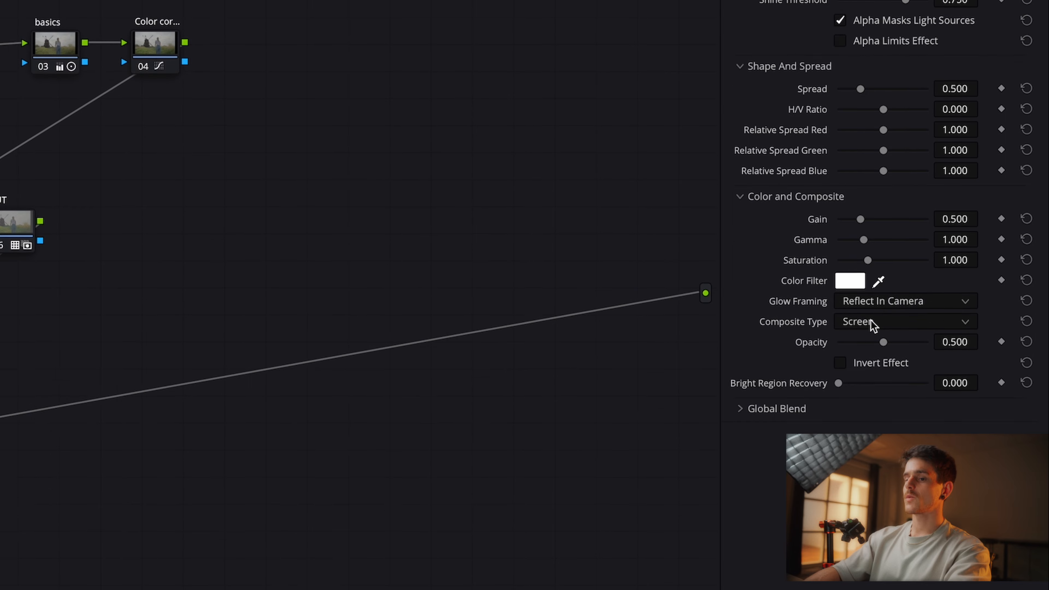